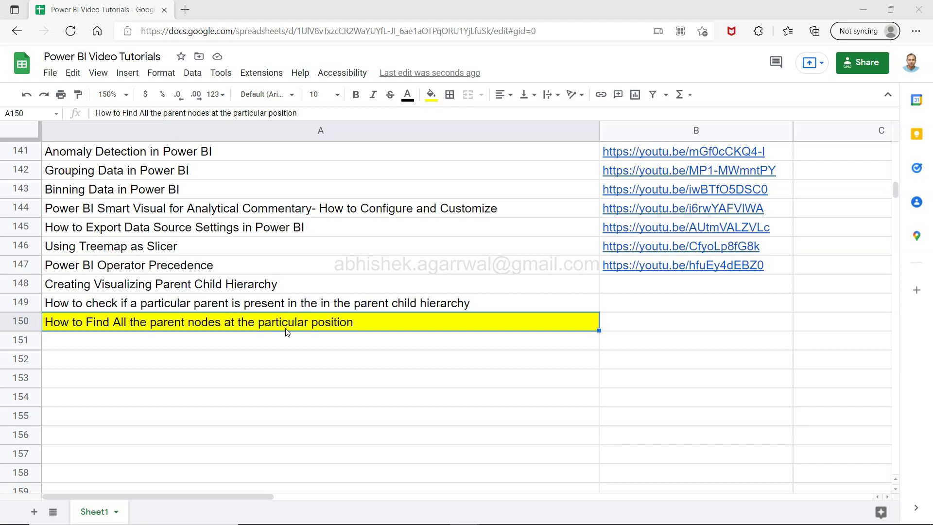
- Check the sheet's web address and the parent-nodes tutorial entry in cell A150
{"action": "left_click", "coordinate": [304, 322]}
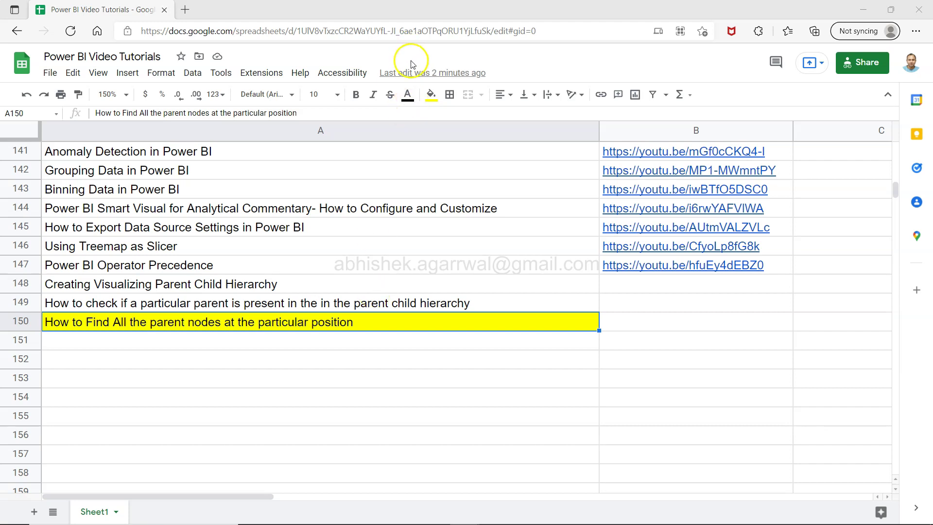
{"action": "left_click", "coordinate": [436, 31]}
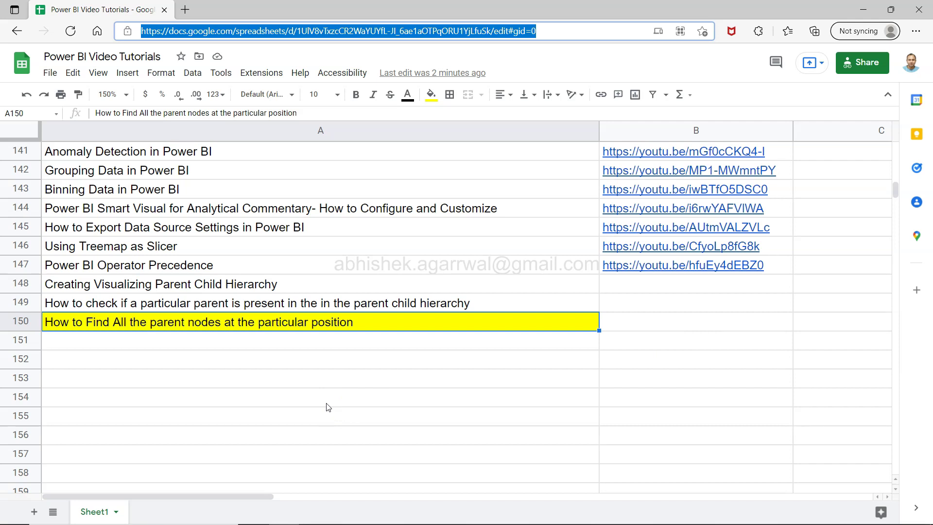
{"action": "left_click", "coordinate": [303, 344]}
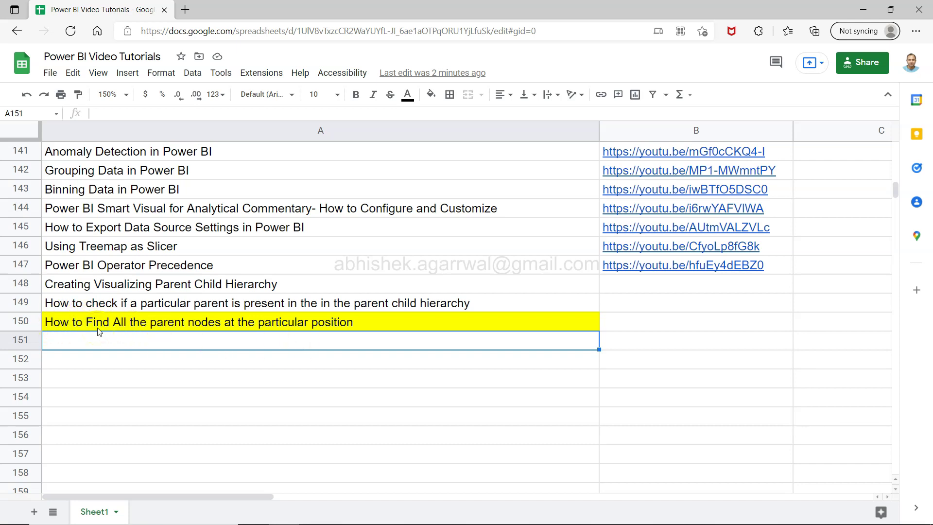
{"action": "left_click", "coordinate": [191, 321]}
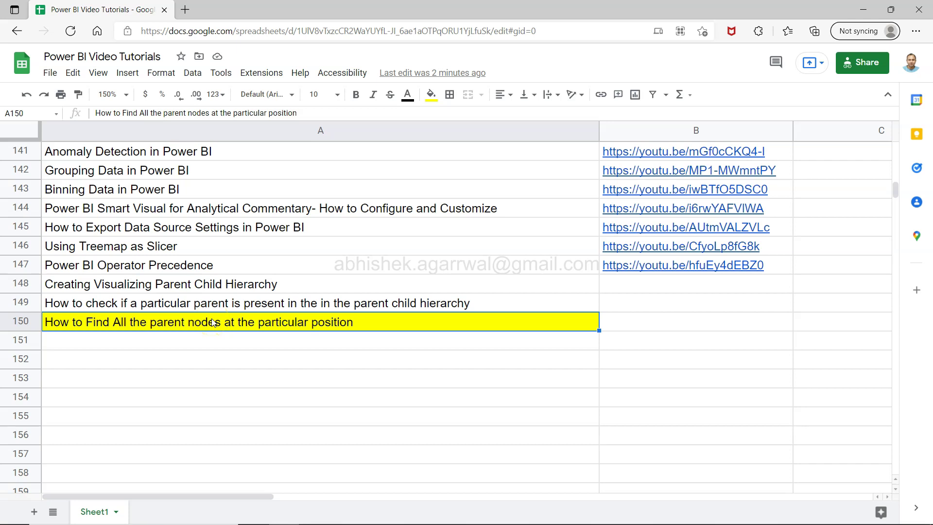
- Switch to Power BI and select emp_mgr to display its PATH formula
{"action": "key", "text": "alt+Tab"}
{"action": "key", "text": "Tab"}
{"action": "key", "text": "Tab"}
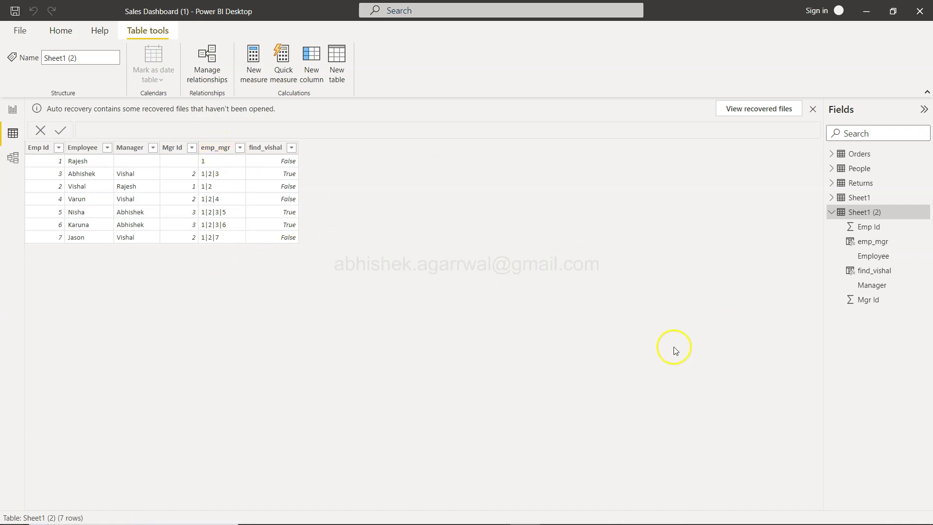
{"action": "left_click", "coordinate": [876, 241]}
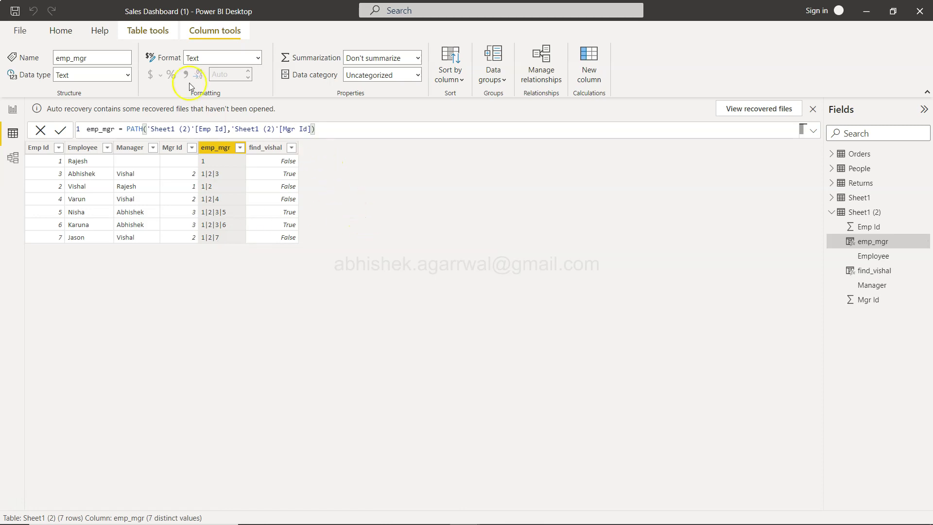
- Create a new calculated column with Home > New column and name it find_associates
{"action": "left_click", "coordinate": [61, 30]}
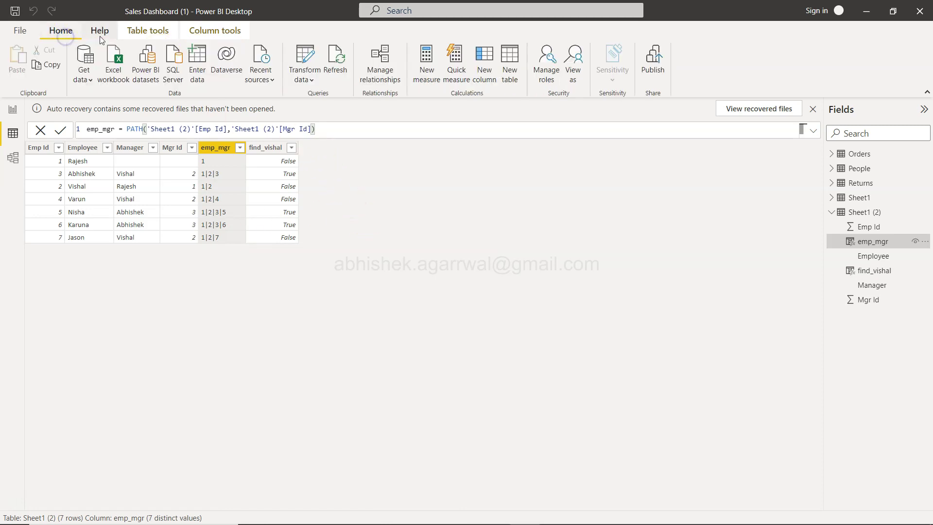
{"action": "left_click", "coordinate": [487, 61]}
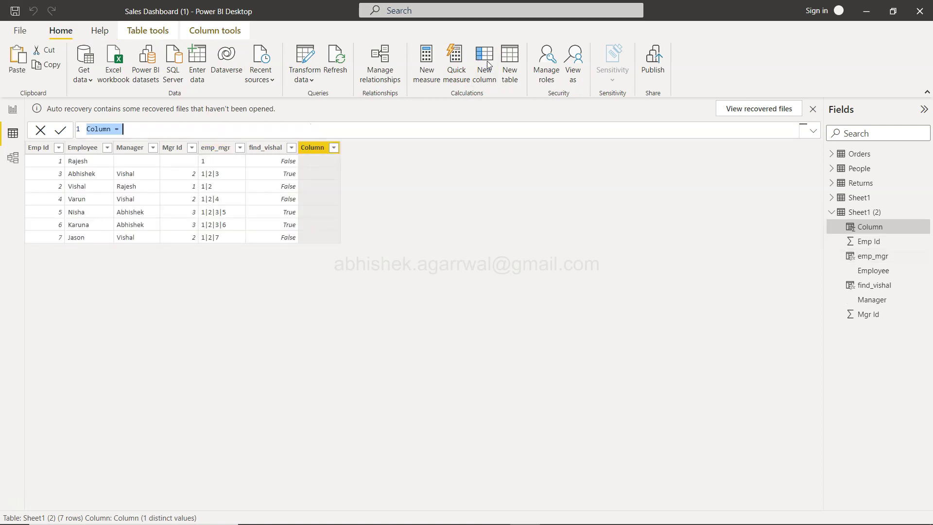
{"action": "type", "text": "find "}
{"action": "type", "text": "associates"}
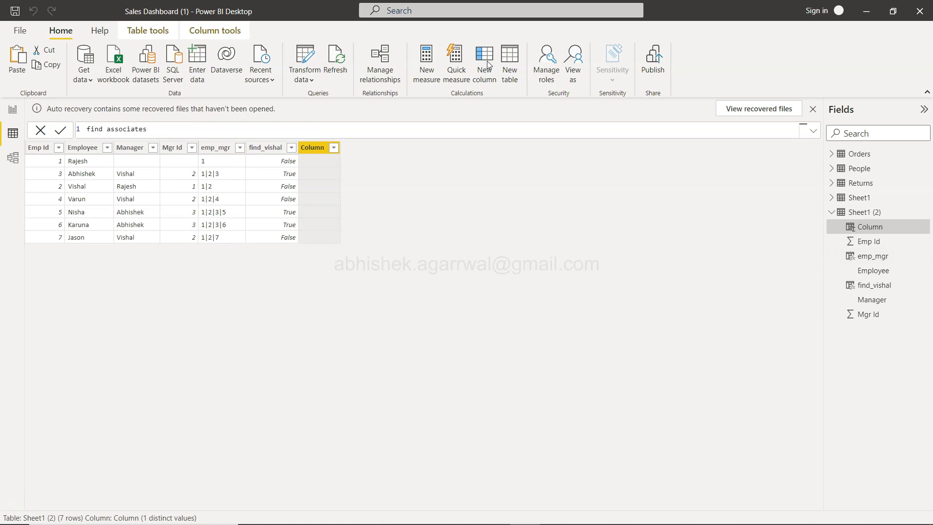
{"action": "type", "text": " ="}
{"action": "key", "text": "BackSpace"}
{"action": "key", "text": "BackSpace"}
{"action": "key", "text": "BackSpace"}
{"action": "type", "text": "_"}
{"action": "type", "text": "associates ="}
{"action": "type", "text": " pathite"}
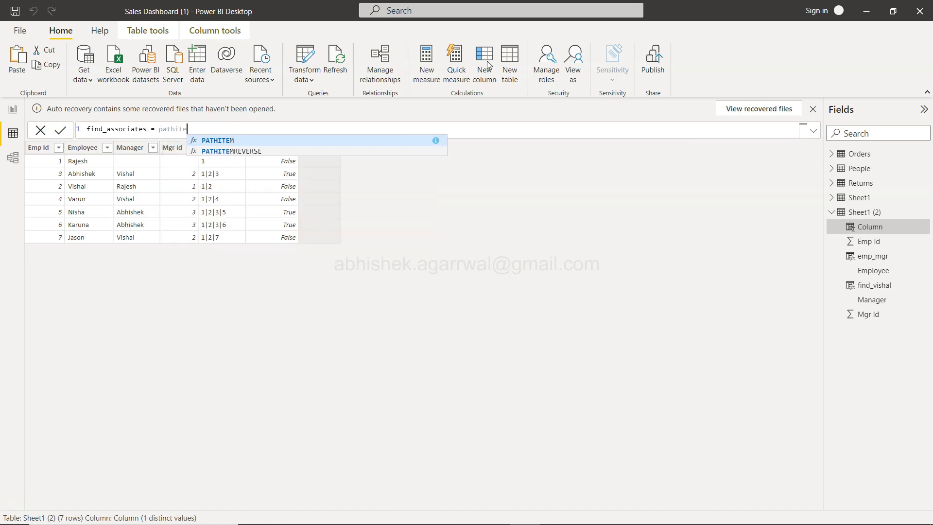
- Write the formula as PATHITEM('Sheet1 (2)'[emp_mgr], 3, 1)
{"action": "key", "text": "Tab"}
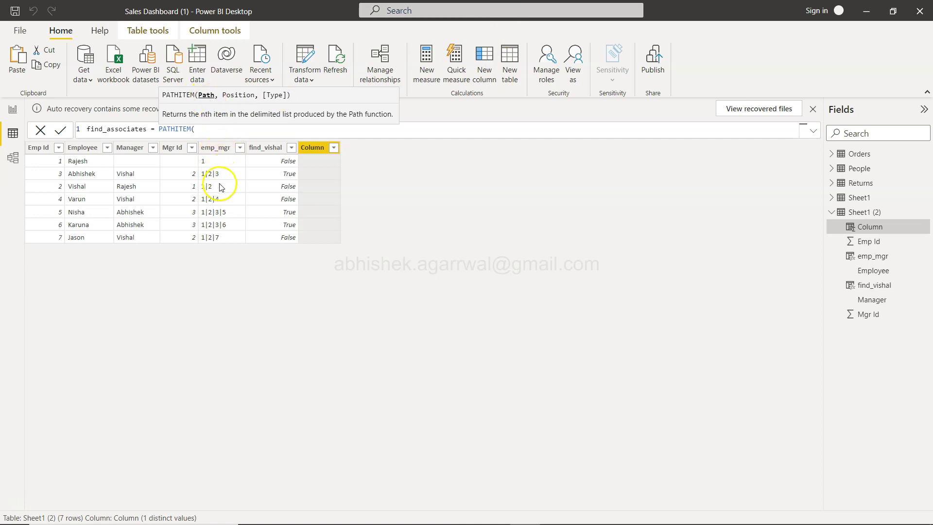
{"action": "type", "text": "emp_mgr"}
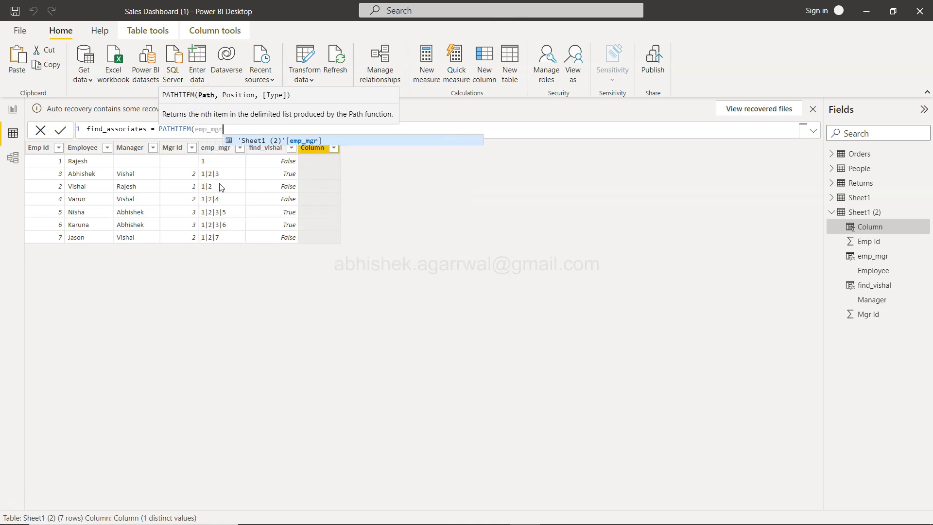
{"action": "type", "text": ","}
{"action": "key", "text": "BackSpace"}
{"action": "key", "text": "BackSpace"}
{"action": "key", "text": "BackSpace"}
{"action": "key", "text": "BackSpace"}
{"action": "type", "text": "emp"}
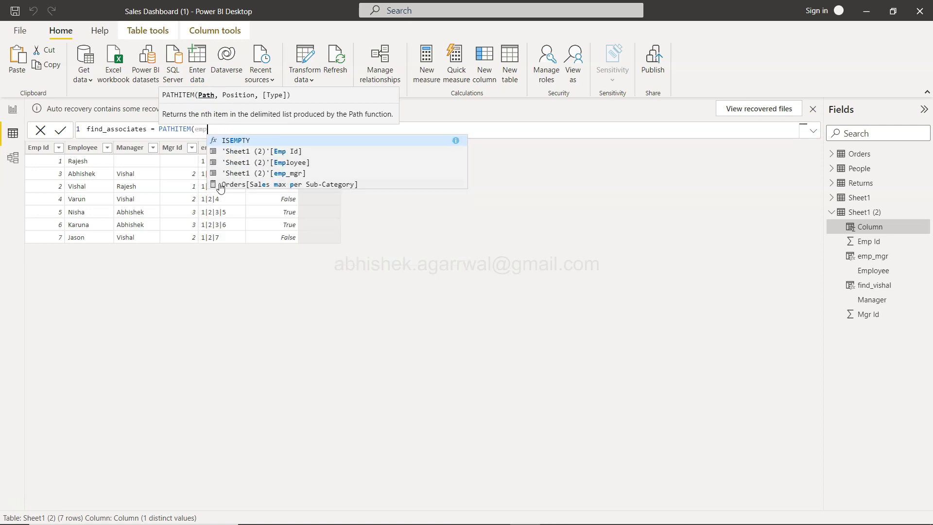
{"action": "key", "text": "Down"}
{"action": "key", "text": "Down"}
{"action": "key", "text": "Tab"}
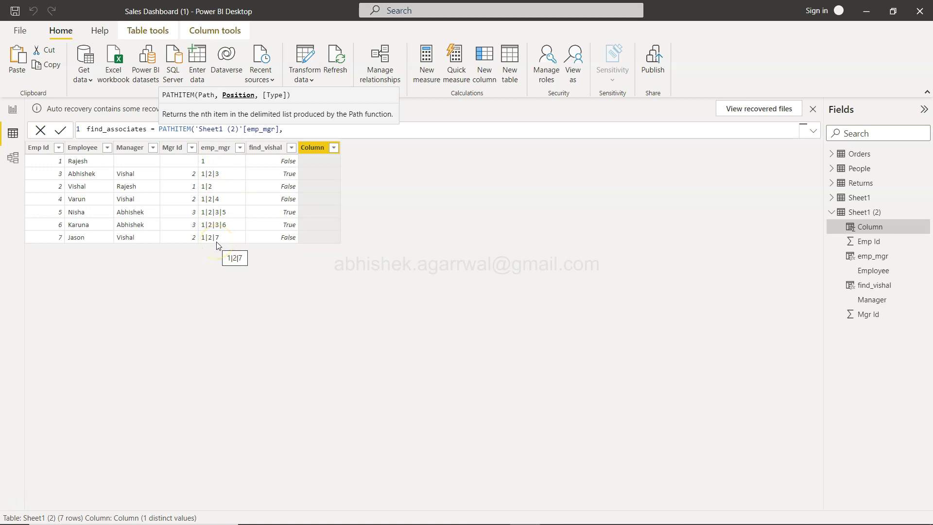
{"action": "type", "text": "3)"}
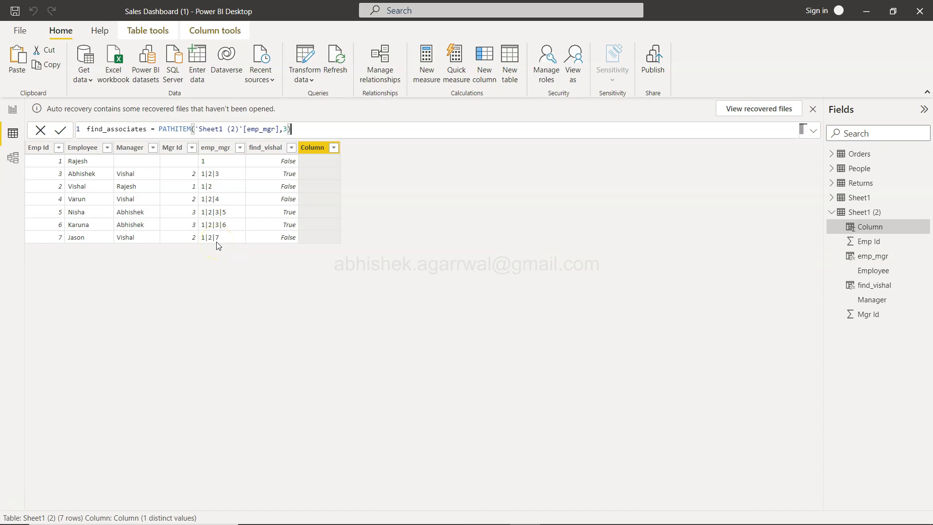
{"action": "type", "text": ","}
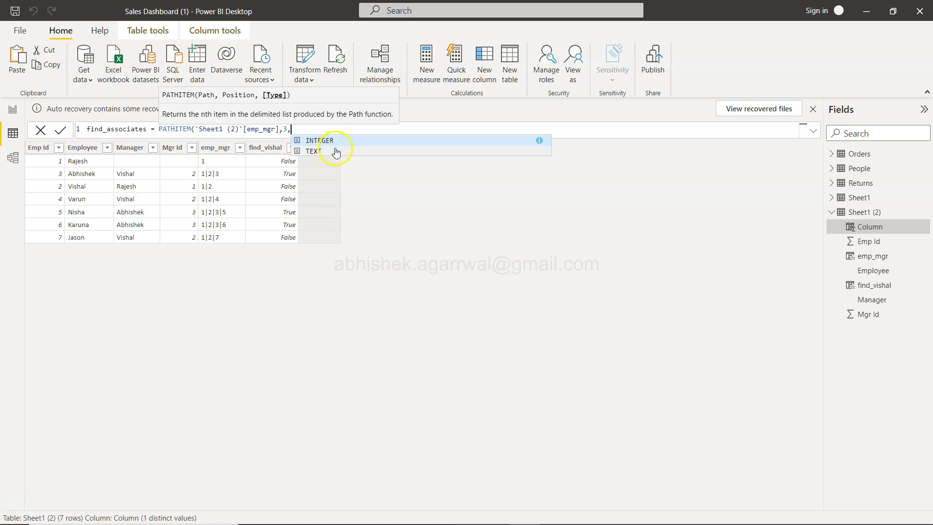
{"action": "type", "text": "1"}
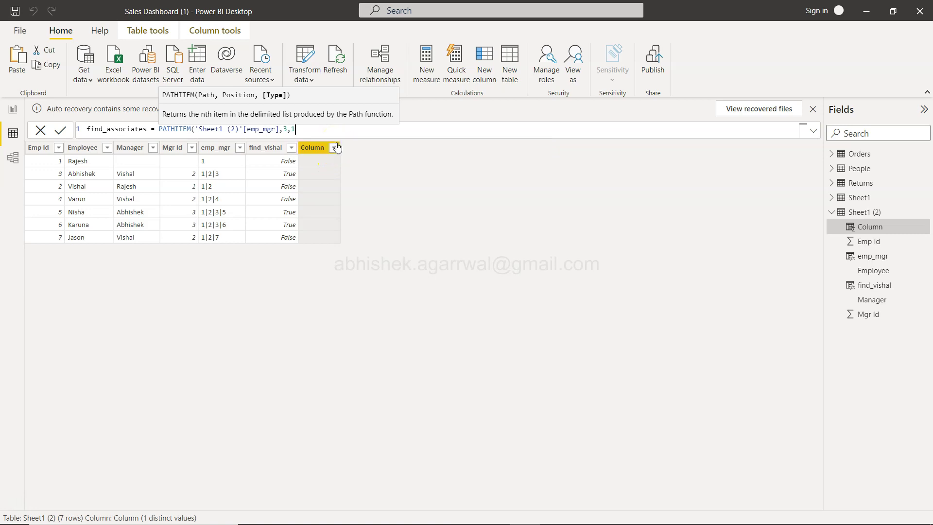
{"action": "key", "text": "BackSpace"}
{"action": "type", "text": "1"}
{"action": "type", "text": ")"}
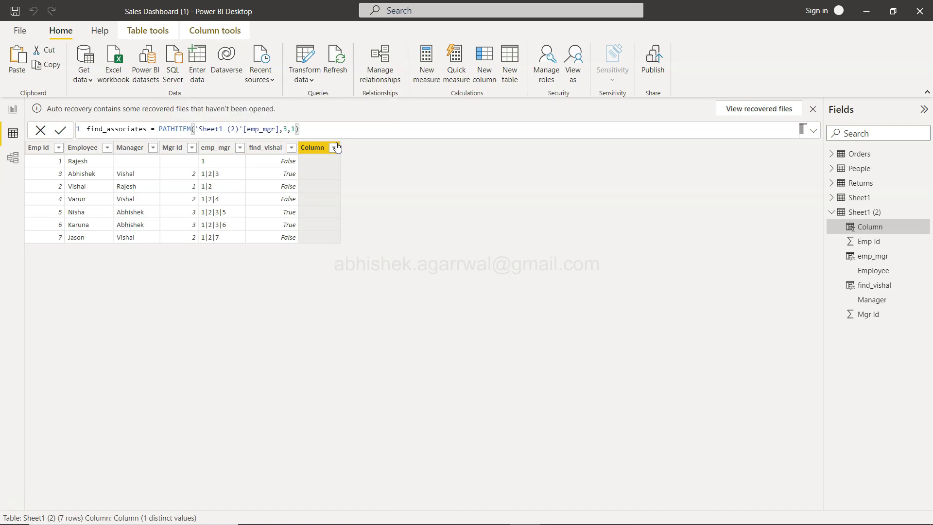
- Commit find_associates so it shows third-level IDs 3, 4 and 7
{"action": "left_click", "coordinate": [60, 130]}
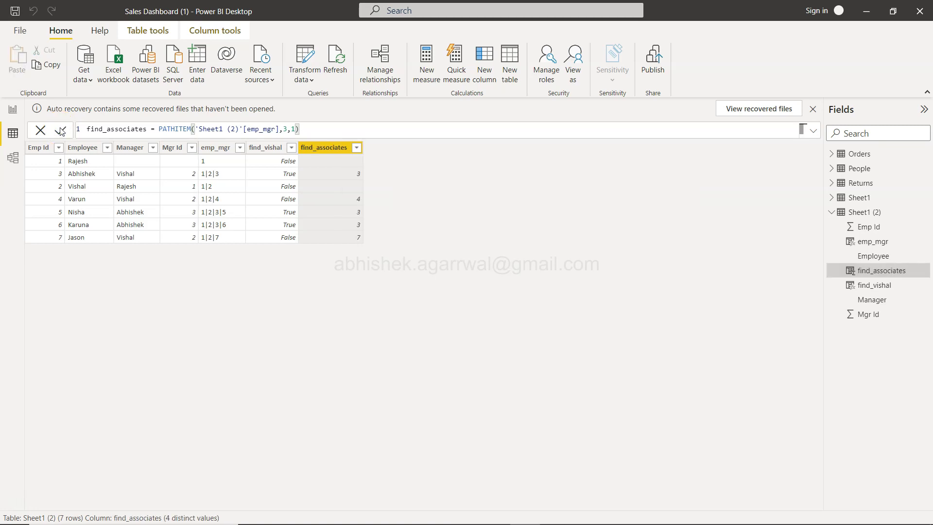